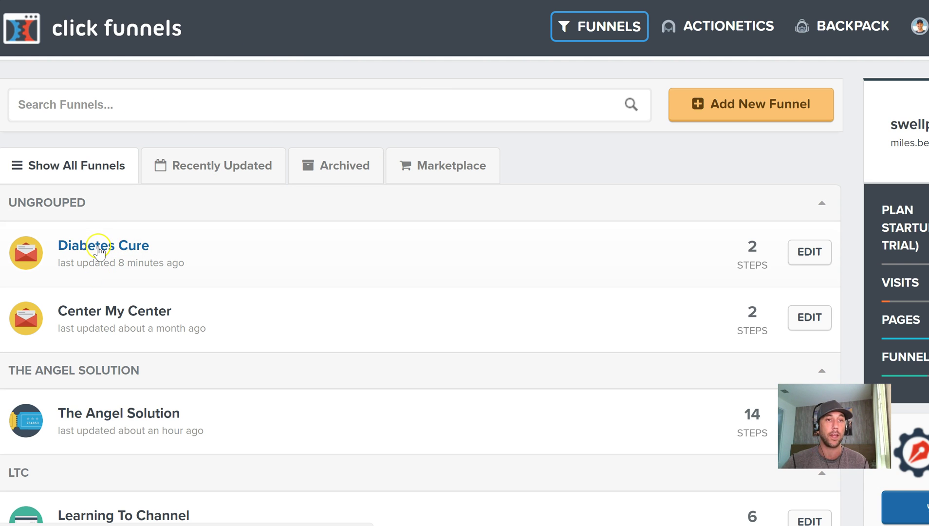
Open the Diabetes Cure funnel and review the Optin step's Main (Control) page and Start Split Test card
left_click(149, 248)
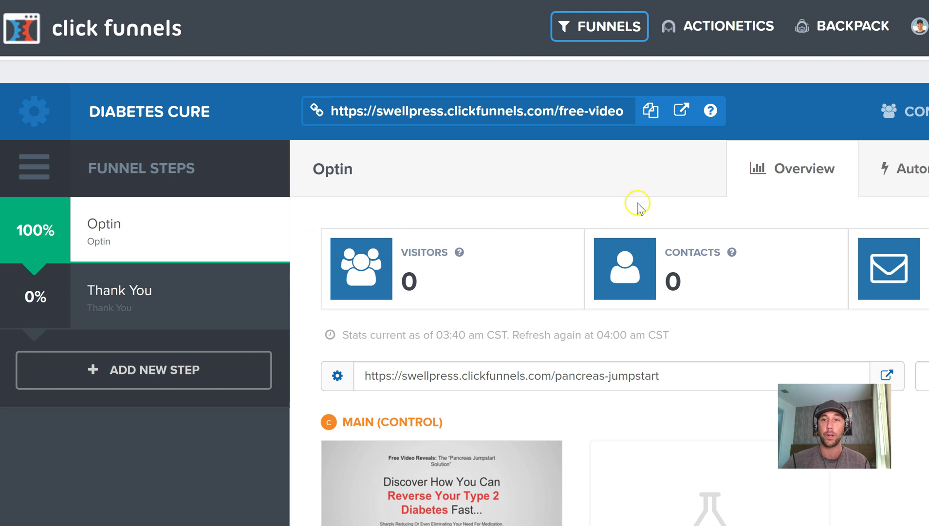
scroll(921, 195, "down", 2)
scroll(465, 263, "down", 5)
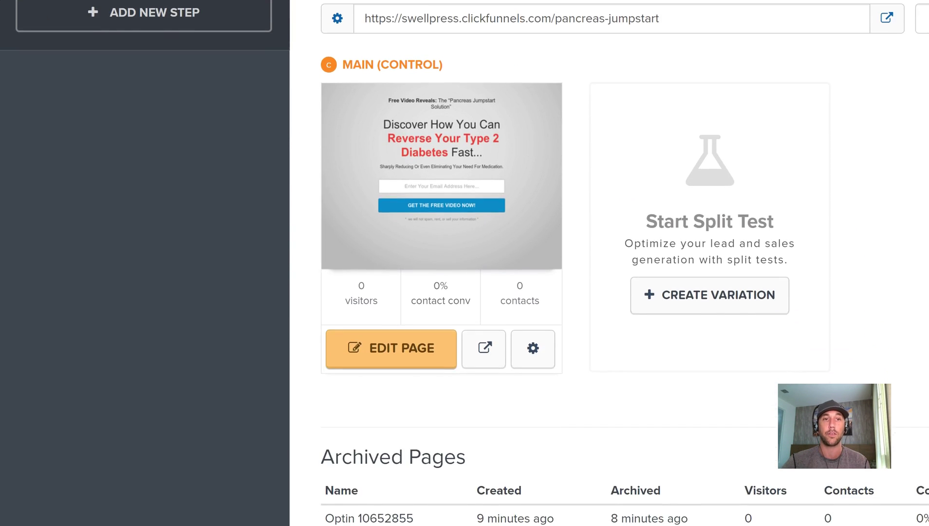
scroll(465, 263, "up", 3)
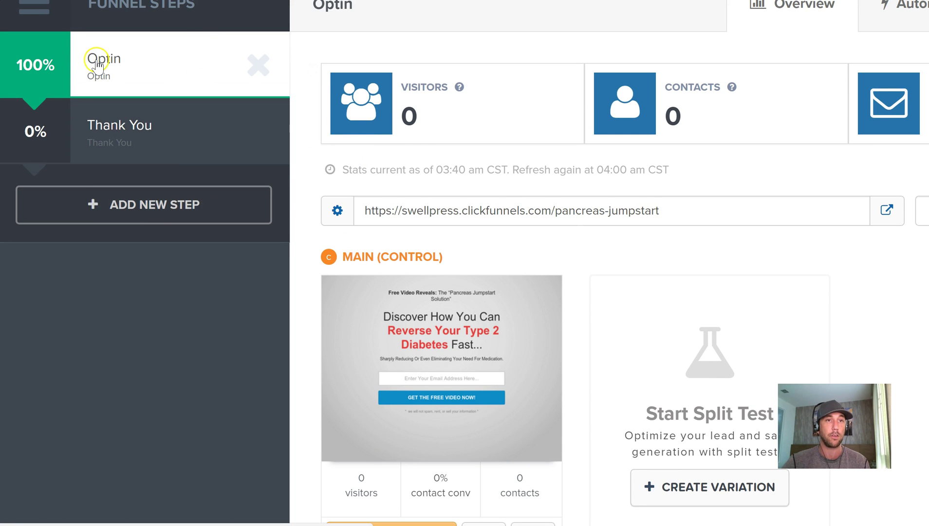
scroll(464, 263, "down", 1)
scroll(465, 263, "down", 4)
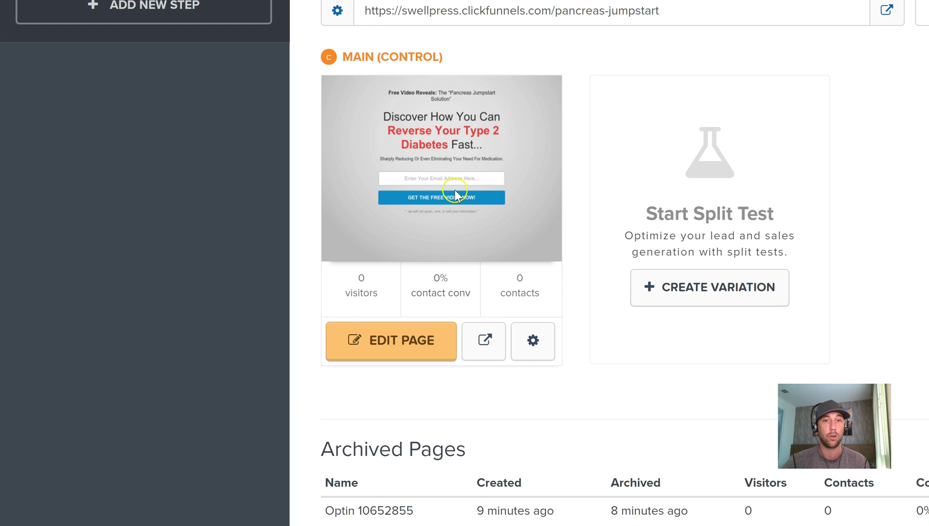
Bring up the Create a New Split Test dialog from the Optin step's Start Split Test card
left_click(701, 296)
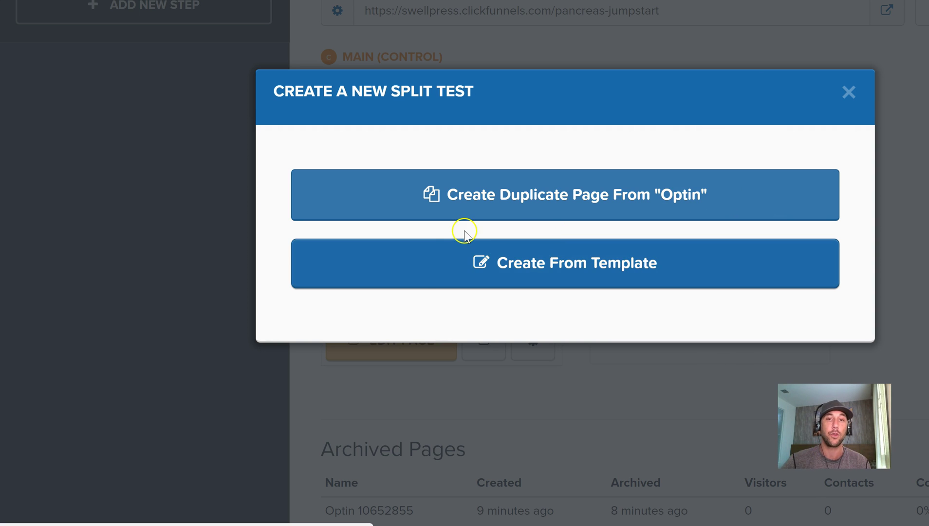
left_click(478, 287)
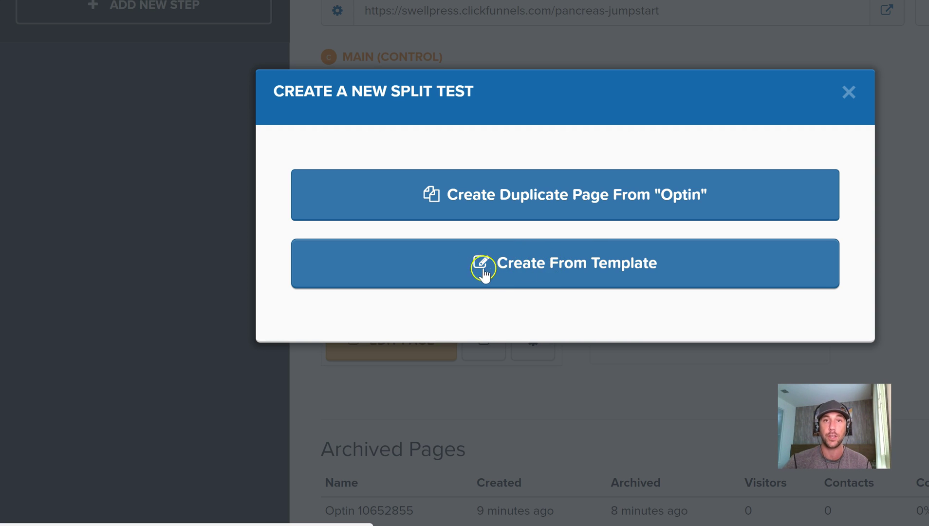
Create Variation 1 as a duplicate of the "Optin" page, shown beside Main (Control)
left_click(392, 188)
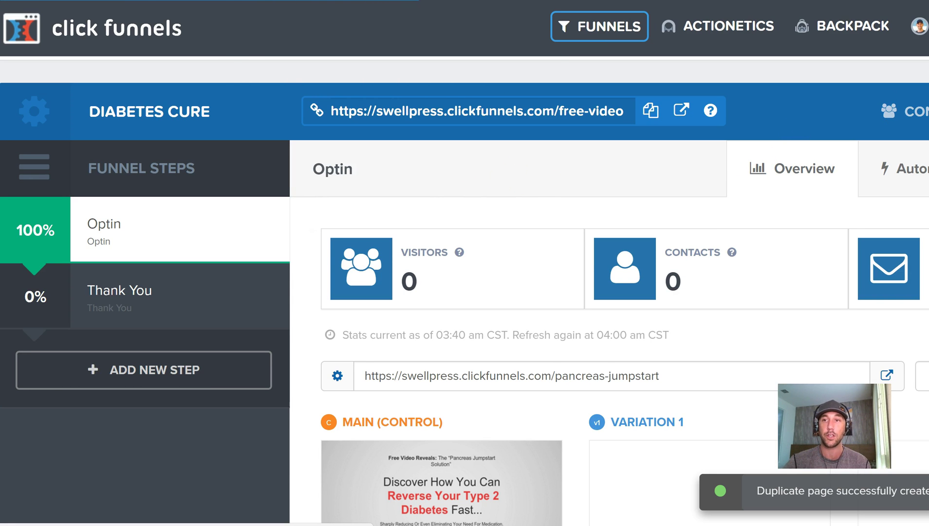
scroll(464, 263, "down", 5)
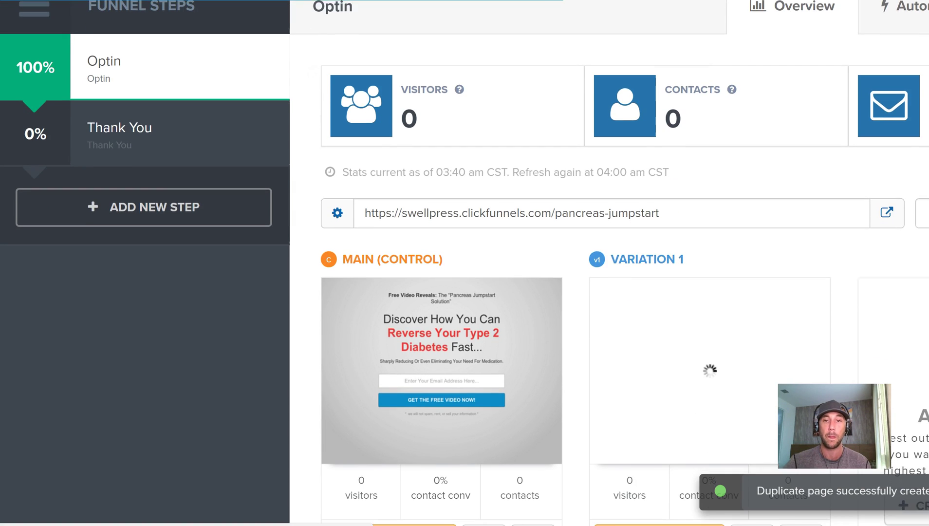
scroll(464, 263, "up", 5)
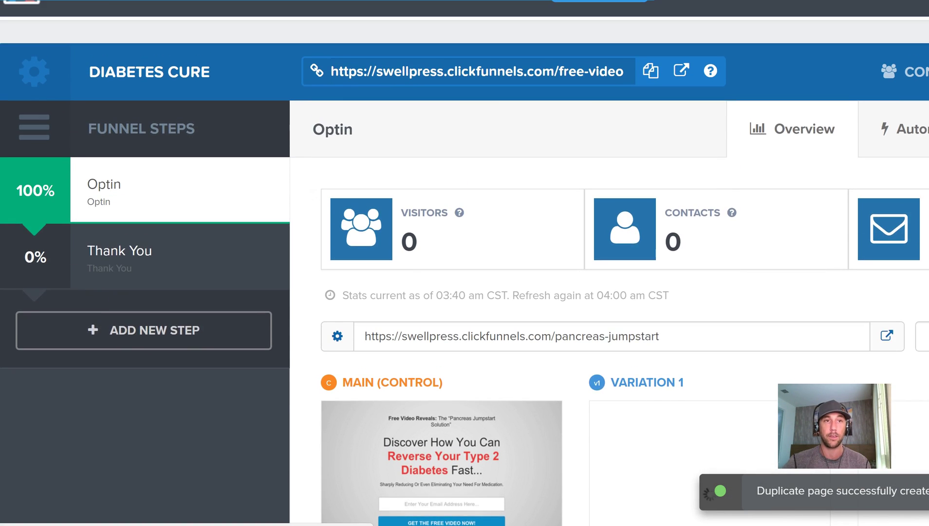
scroll(465, 263, "down", 4)
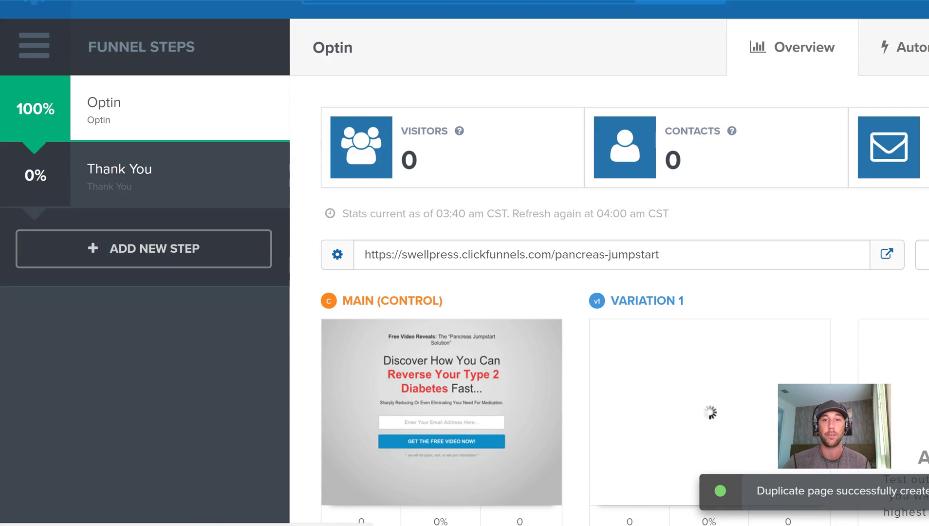
scroll(465, 263, "down", 3)
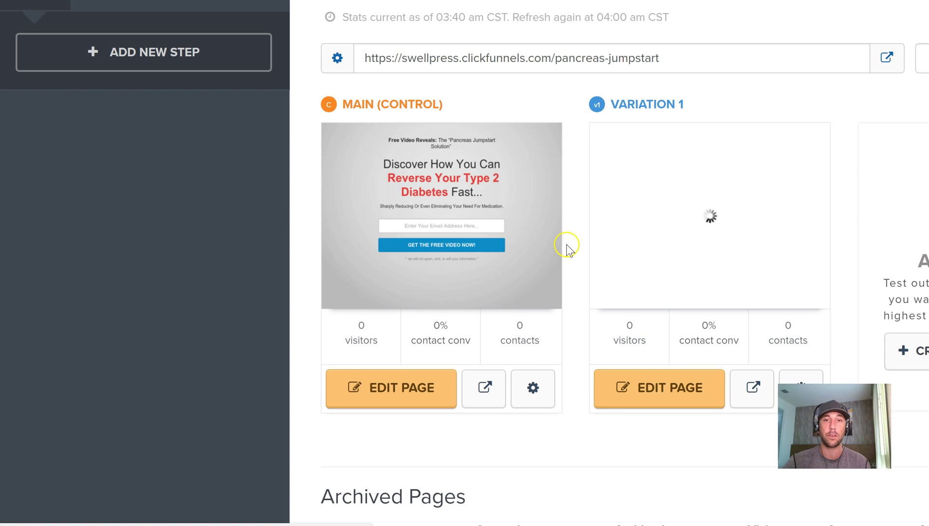
mouse_move(608, 239)
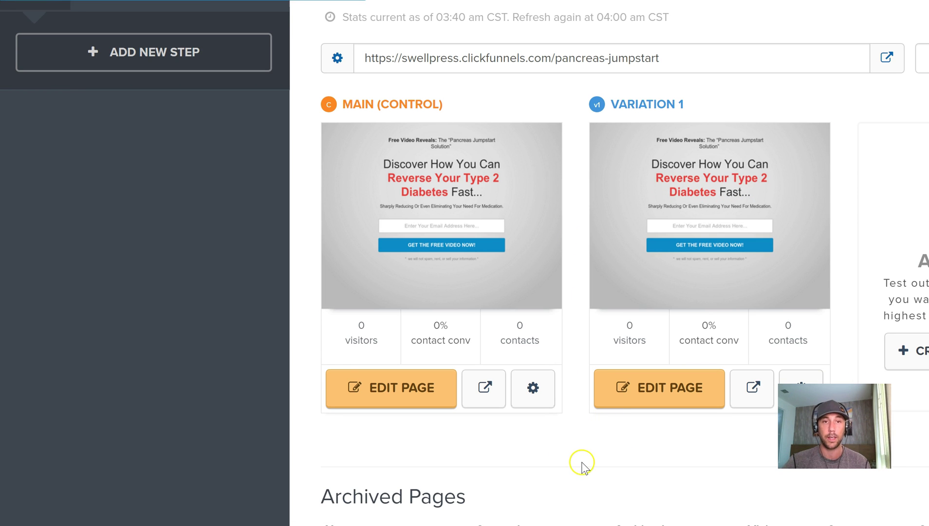
Open Variation 1 in the page editor and select its sub headline and main headline
left_click(651, 395)
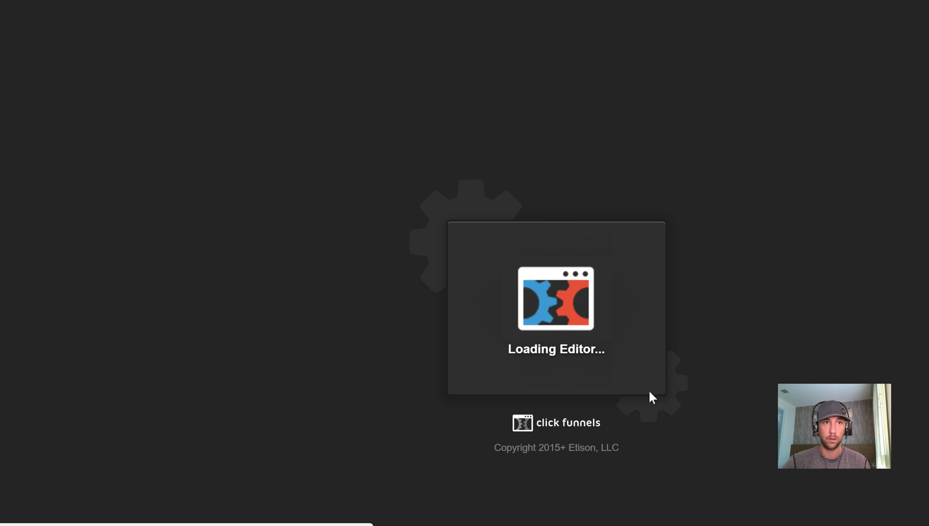
left_click(651, 392)
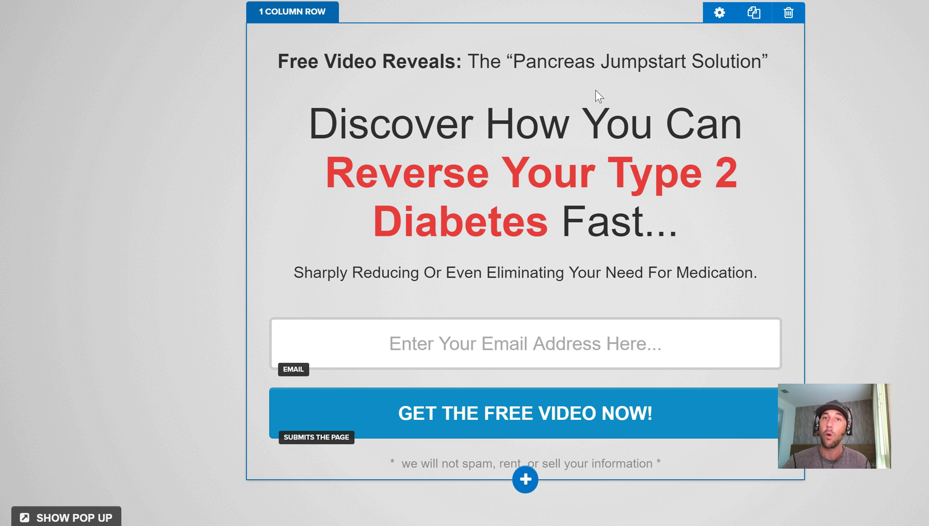
left_click(596, 62)
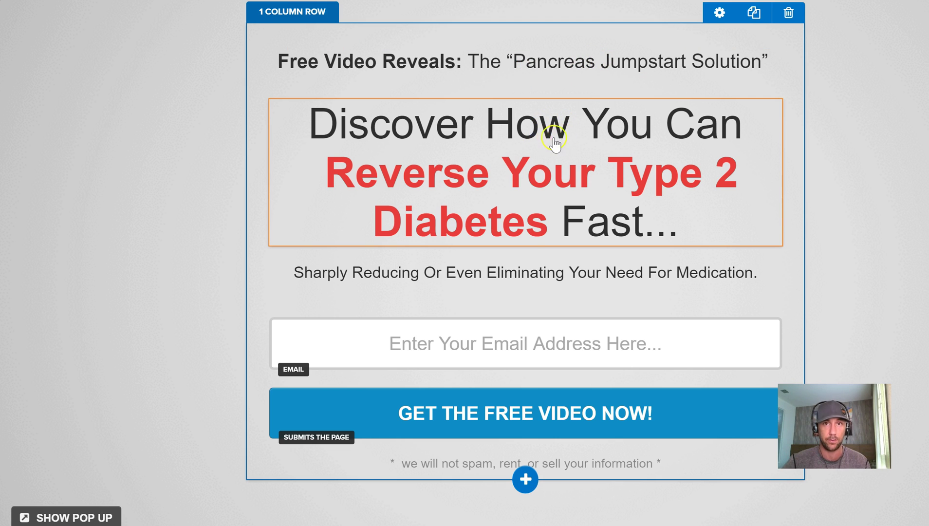
left_click(388, 139)
left_click(415, 125)
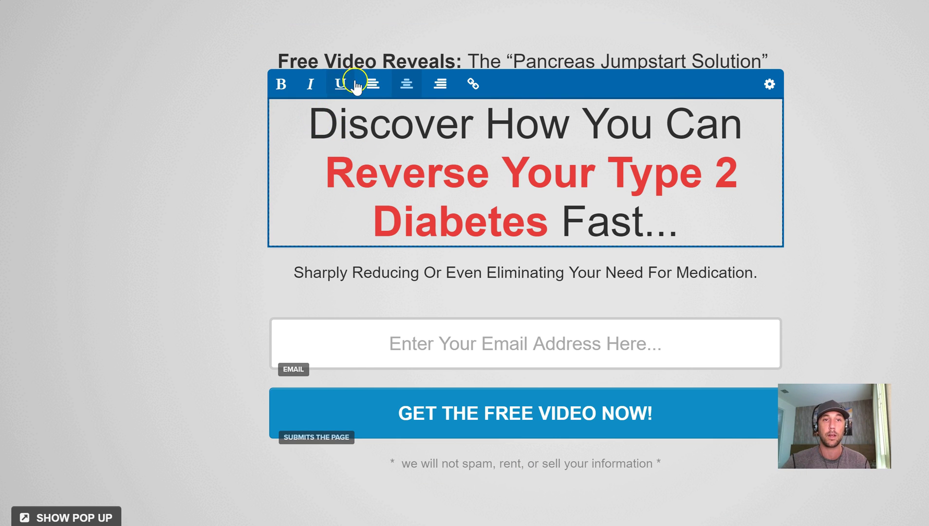
left_click(461, 55)
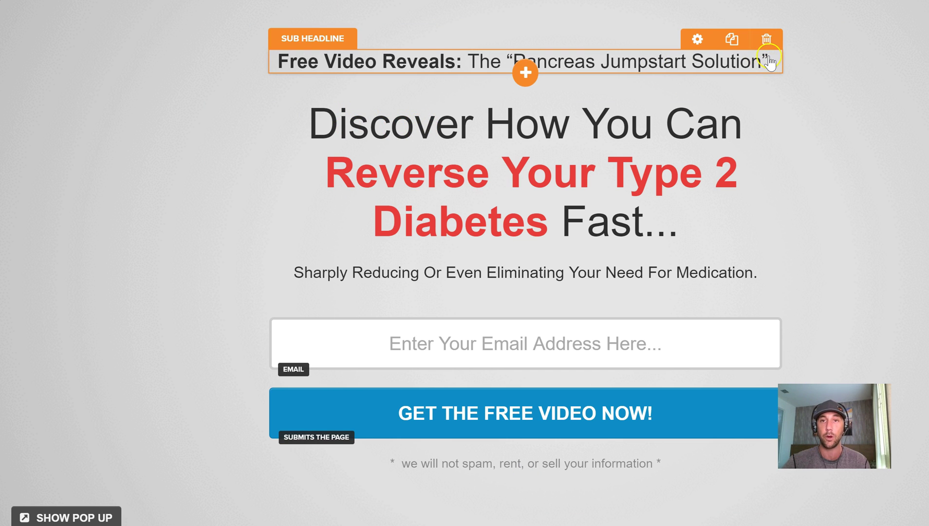
Delete the sub headline and make the headline begin "Free Video Reveals The Secret To"
left_click(766, 44)
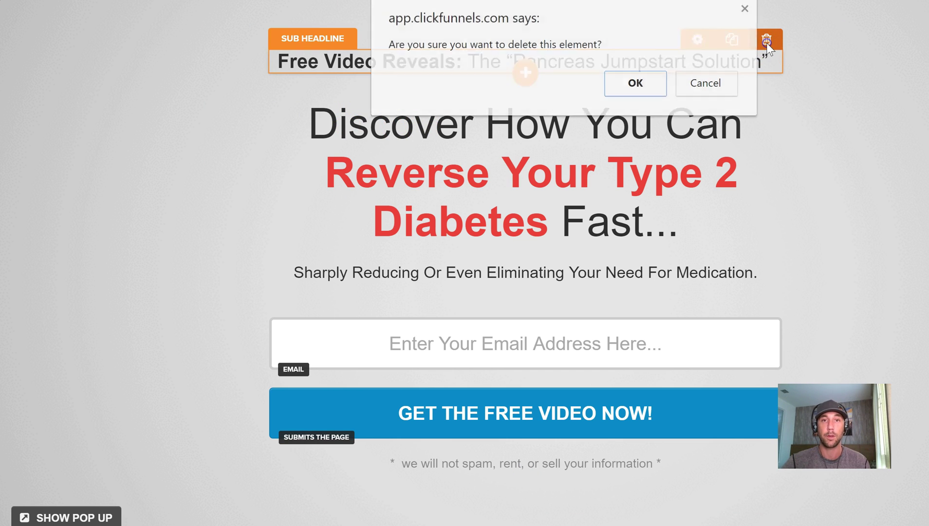
left_click(636, 84)
left_click(385, 83)
left_click(314, 80)
left_click_drag(317, 80, 475, 79)
type("Free Video")
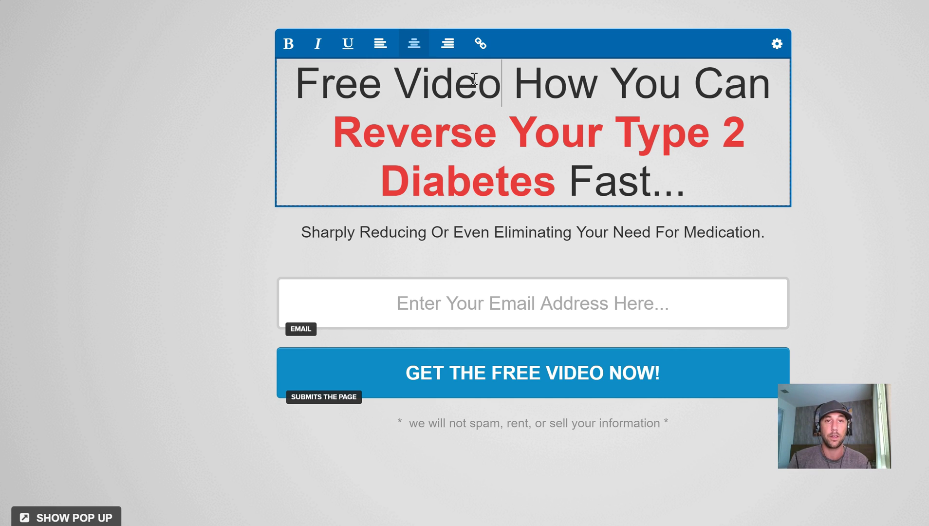
type(" Reveals")
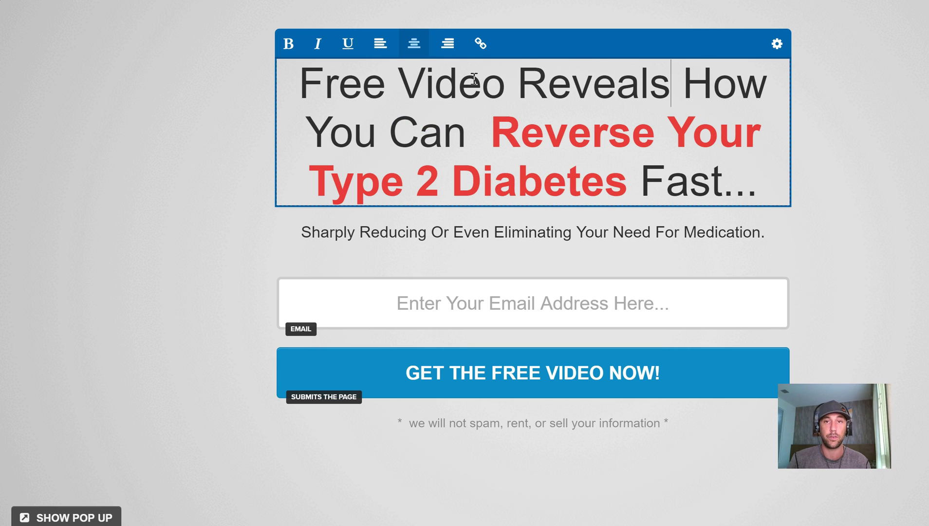
type(" The Secret")
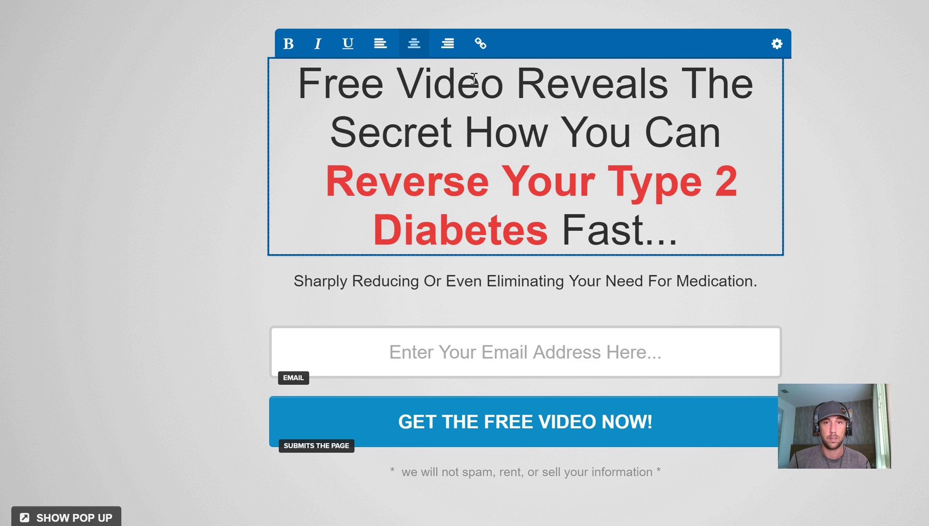
key("shift+Right")
key("shift+Right")
key("shift+Right")
key("shift+Right")
key("shift+Right")
key("shift+Right")
key("shift+Right")
key("shift+Right")
key("shift+Right")
key("shift+Right")
key("shift+Right")
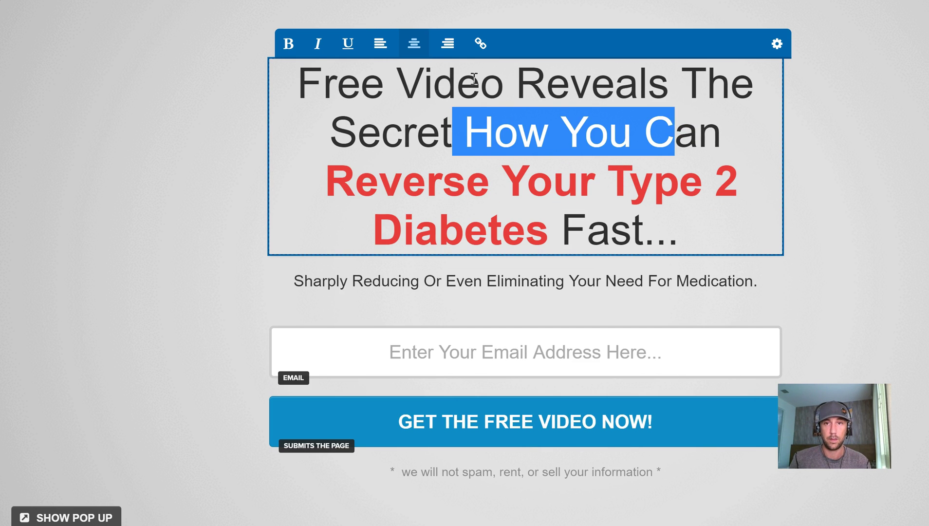
key("shift+Right")
type("To")
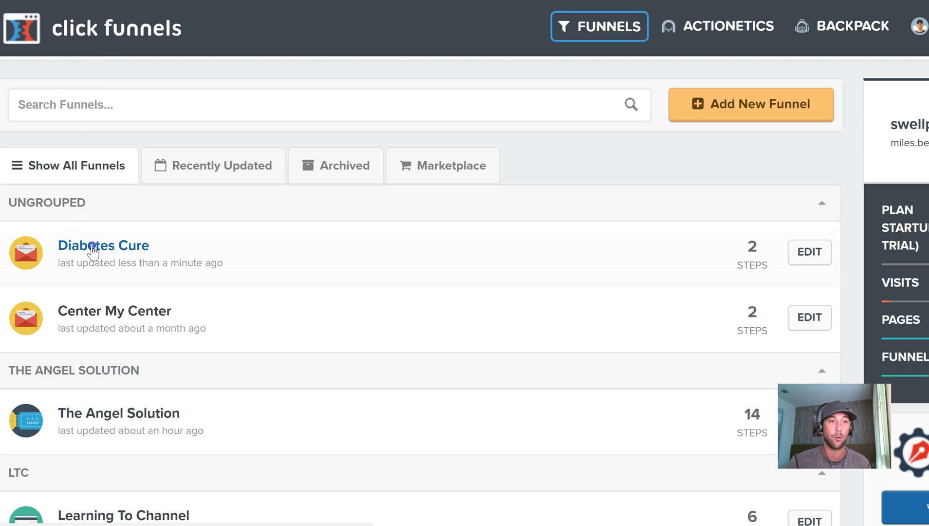
Return to the Diabetes Cure funnel and scroll to the Optin step's empty split-test slot
left_click(180, 241)
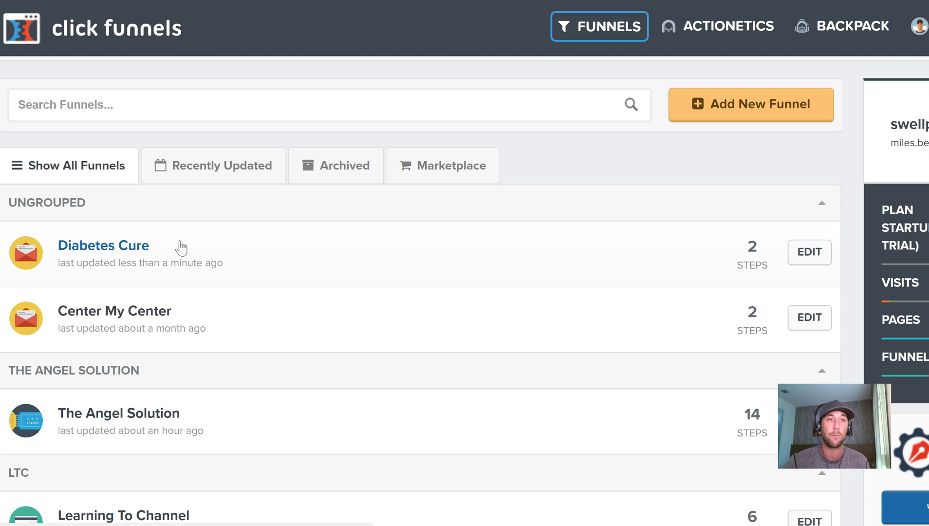
left_click(95, 246)
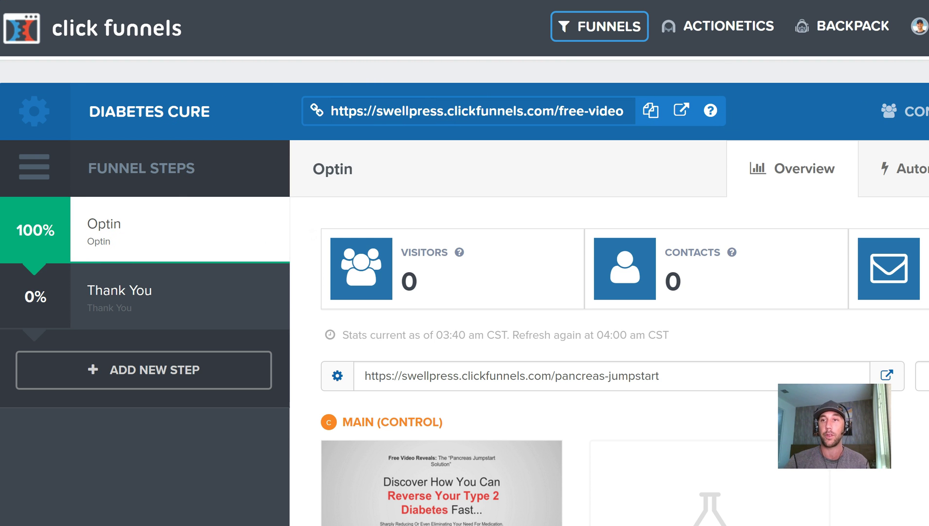
scroll(464, 263, "down", 2)
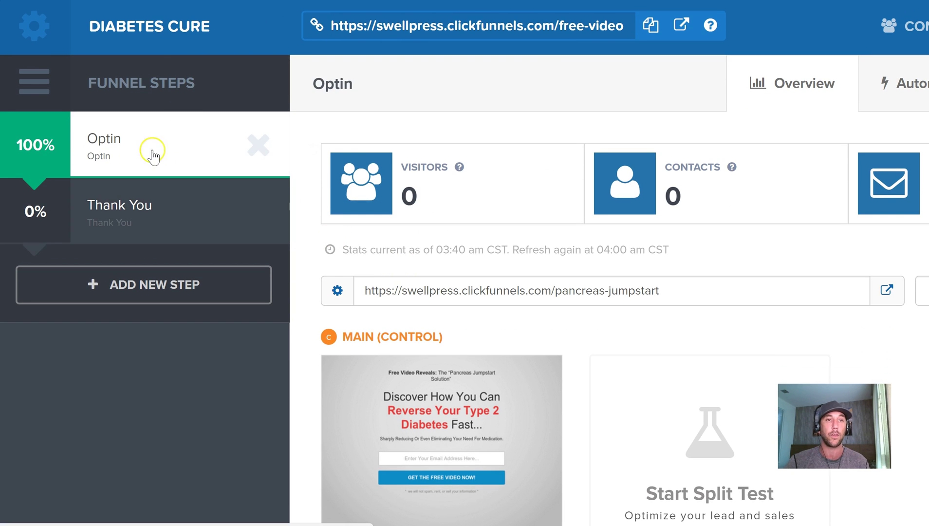
scroll(464, 263, "down", 2)
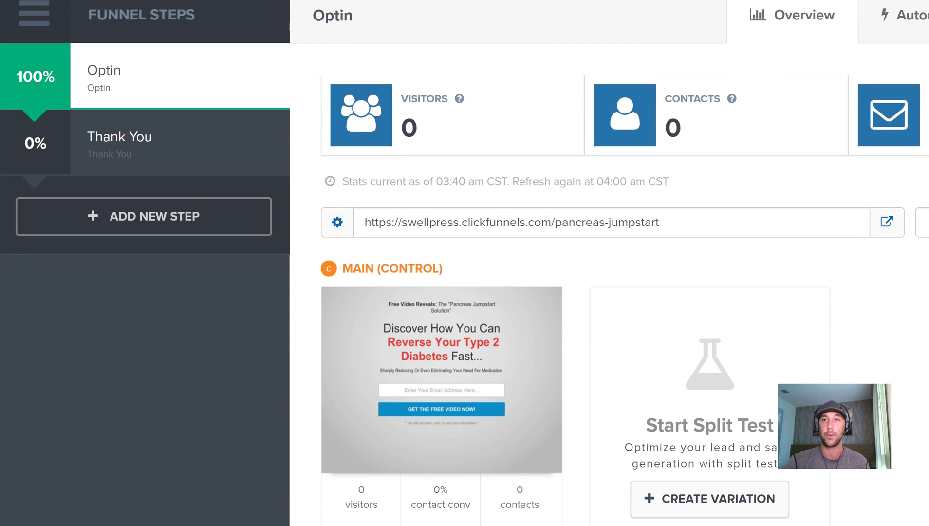
scroll(464, 263, "down", 4)
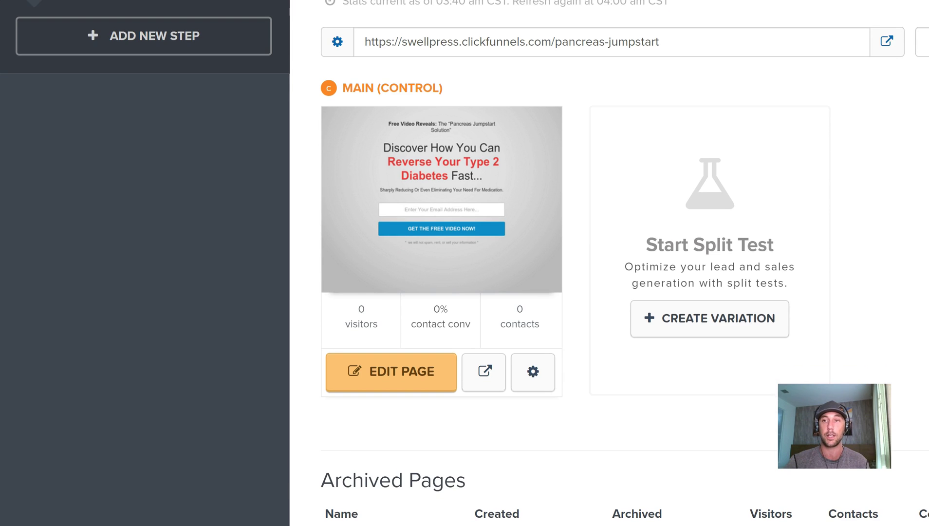
scroll(465, 263, "up", 1)
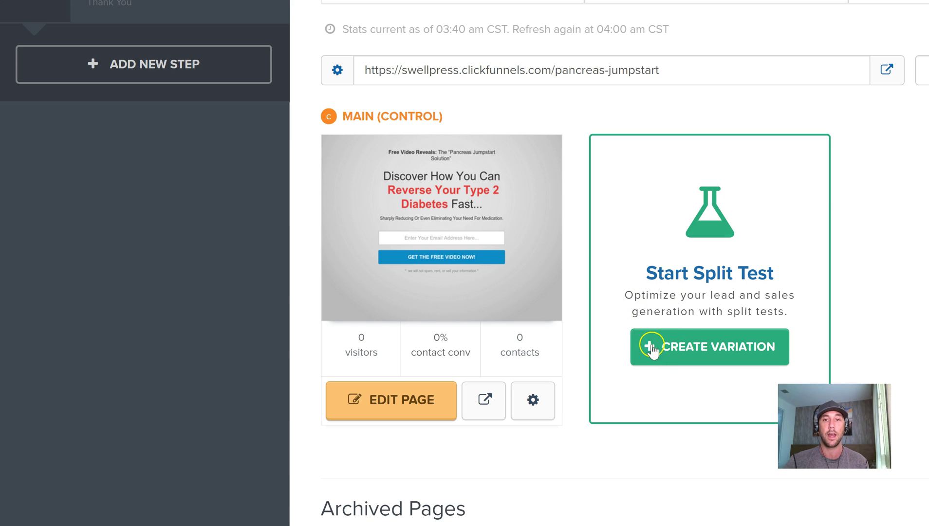
Fill the Variation 1 slot with a duplicate page from "Optin"
left_click(675, 347)
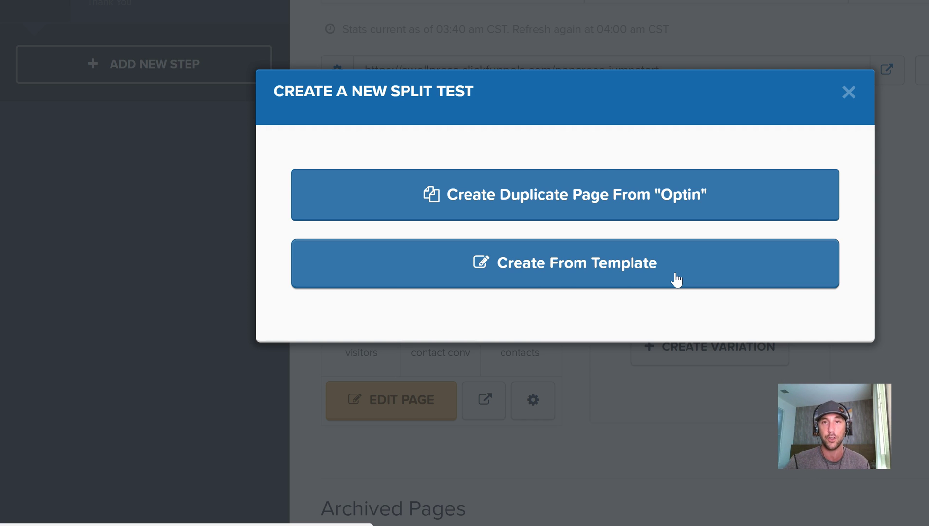
left_click(594, 197)
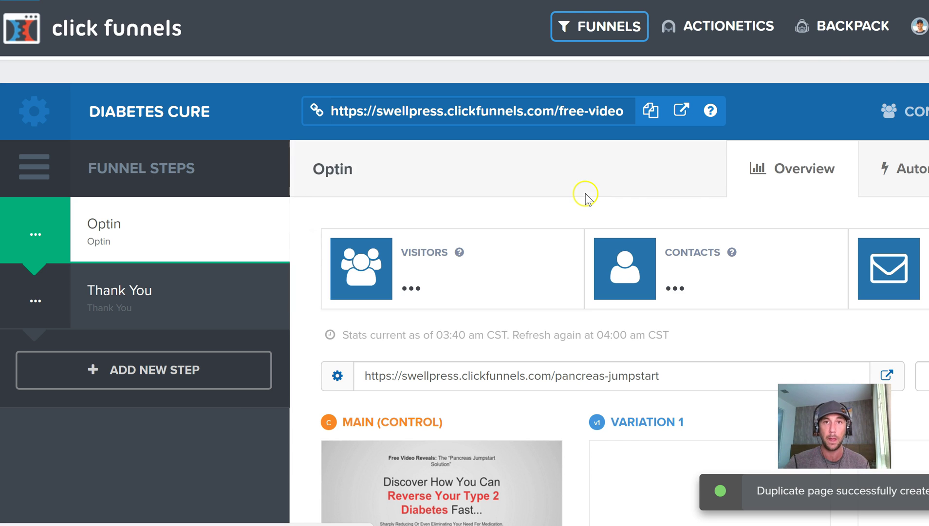
scroll(730, 183, "down", 2)
scroll(817, 224, "down", 5)
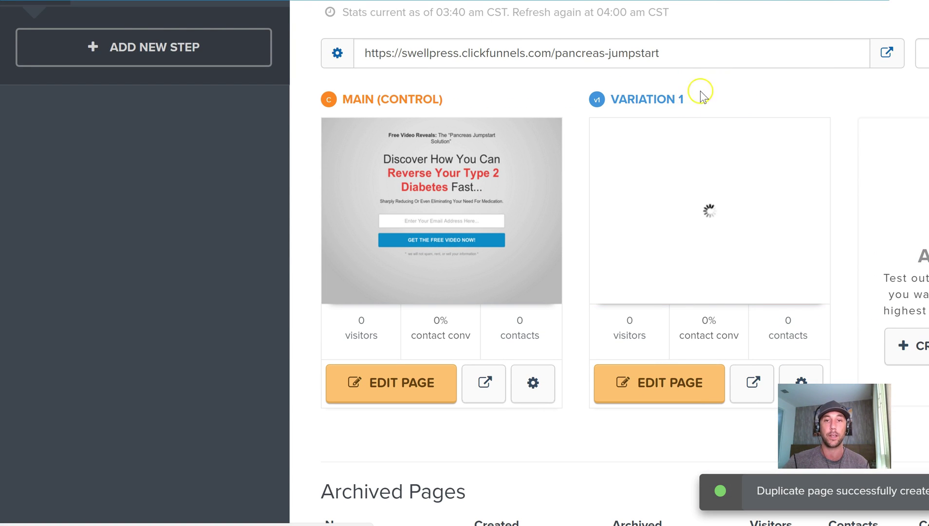
mouse_move(676, 239)
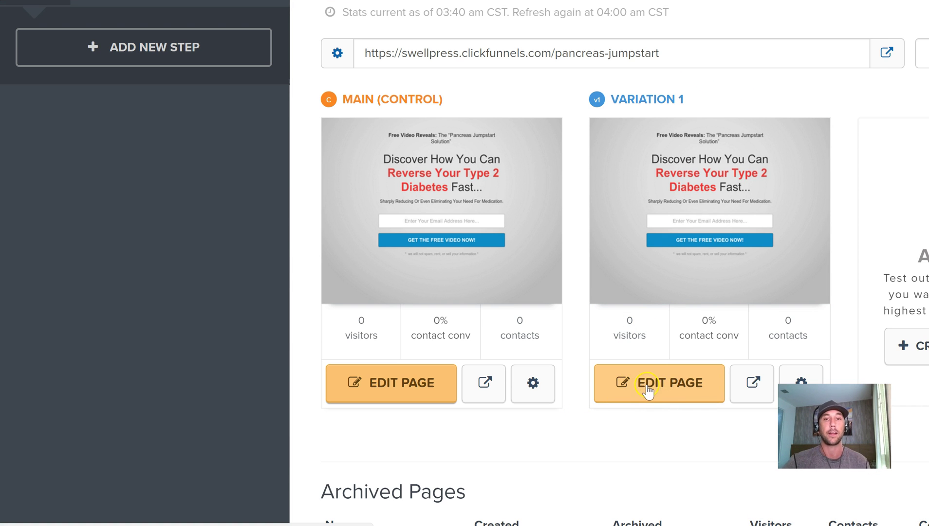
Open Variation 1 in the editor and select its main headline
left_click(647, 395)
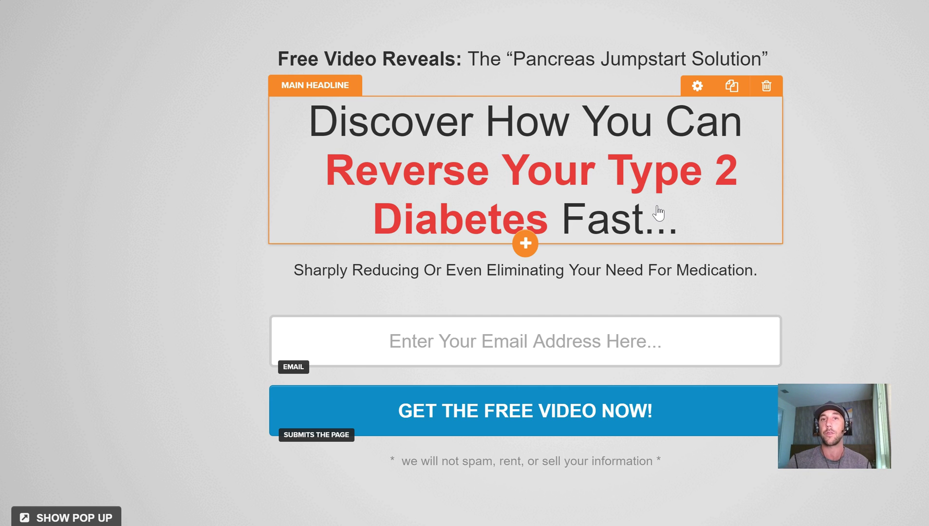
left_click(618, 213)
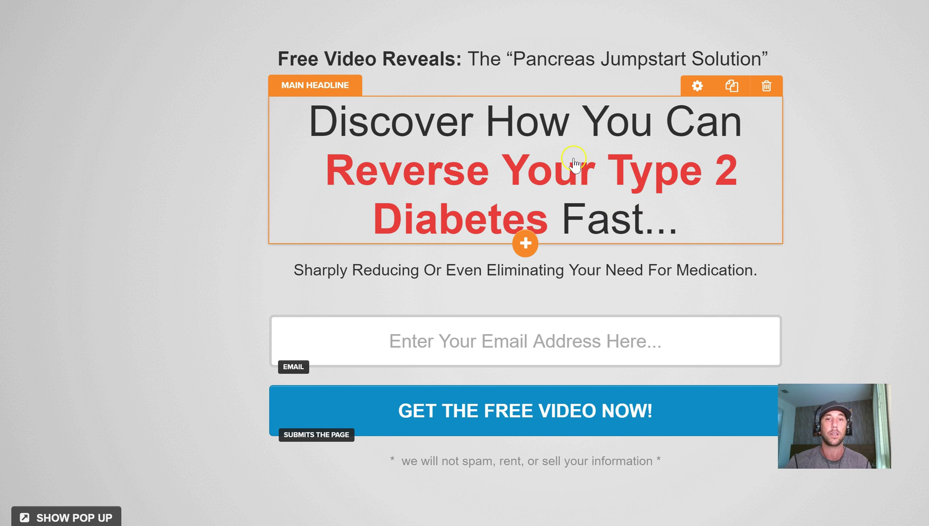
Replace "Discover How You Can" with "Learn The Secret To" in the headline and save the page
left_click(413, 137)
left_click(328, 117)
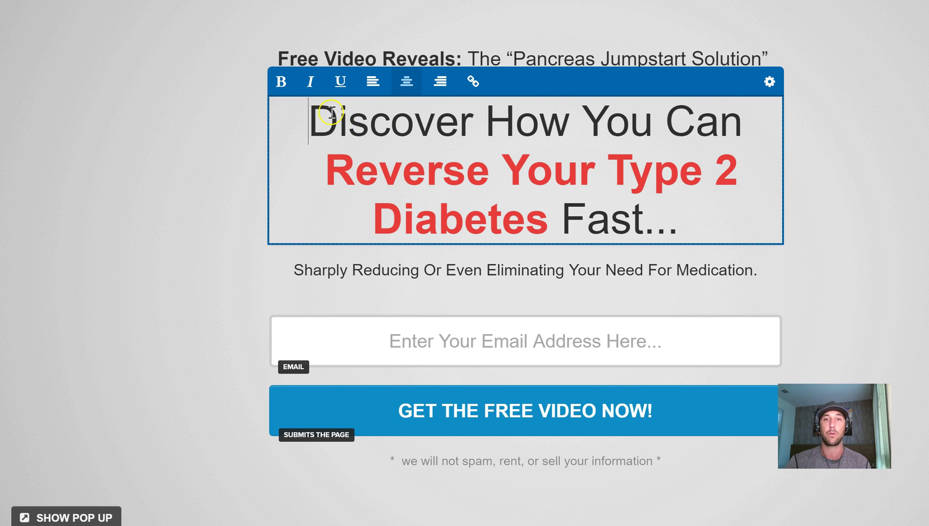
left_click_drag(311, 115, 739, 127)
type("Learn The Secre")
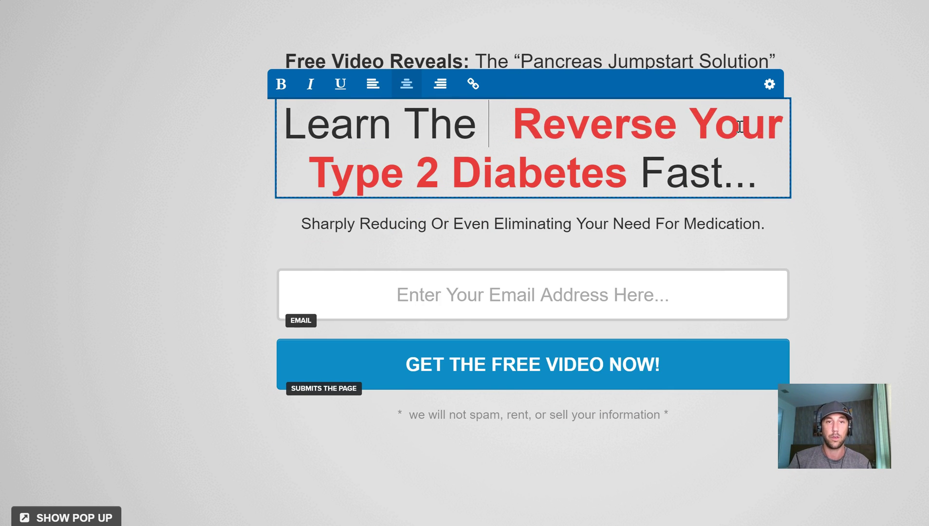
type("t To")
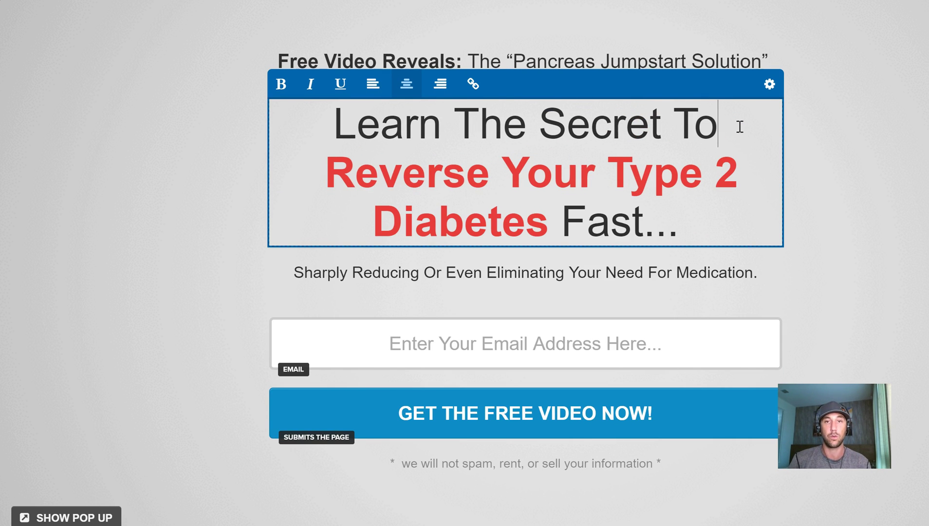
key("Down")
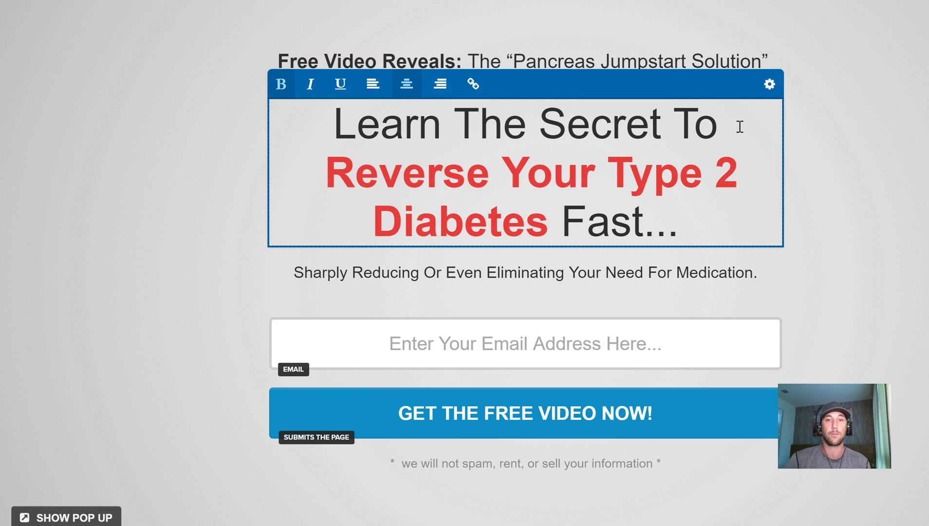
left_click(689, 225)
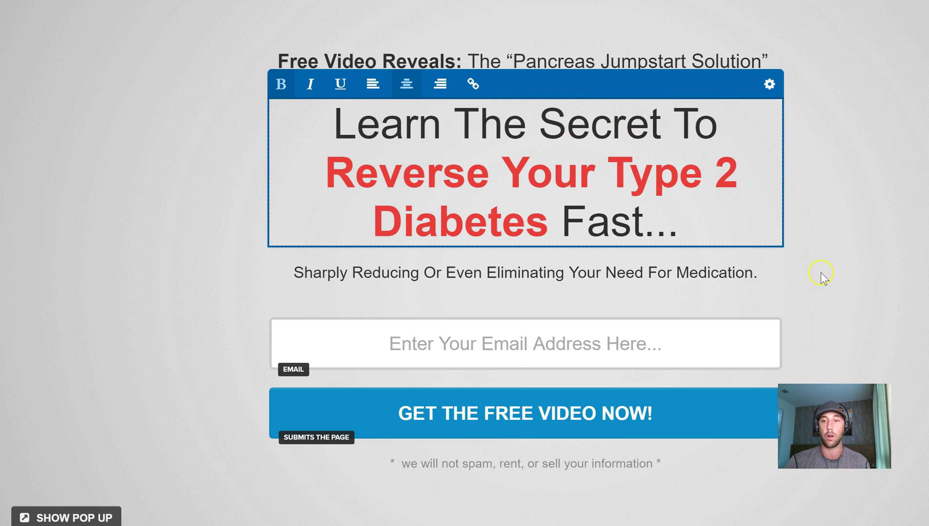
key("ctrl+s")
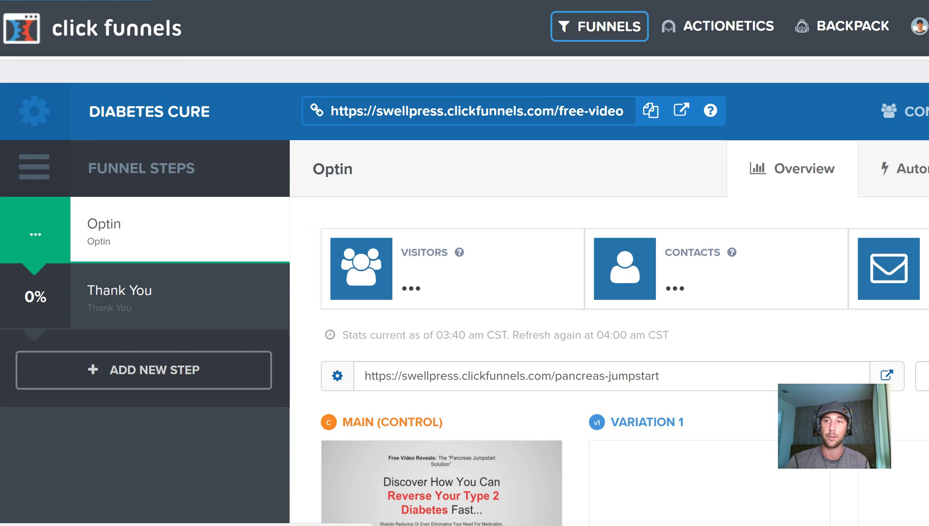
scroll(465, 263, "down", 3)
scroll(465, 263, "down", 5)
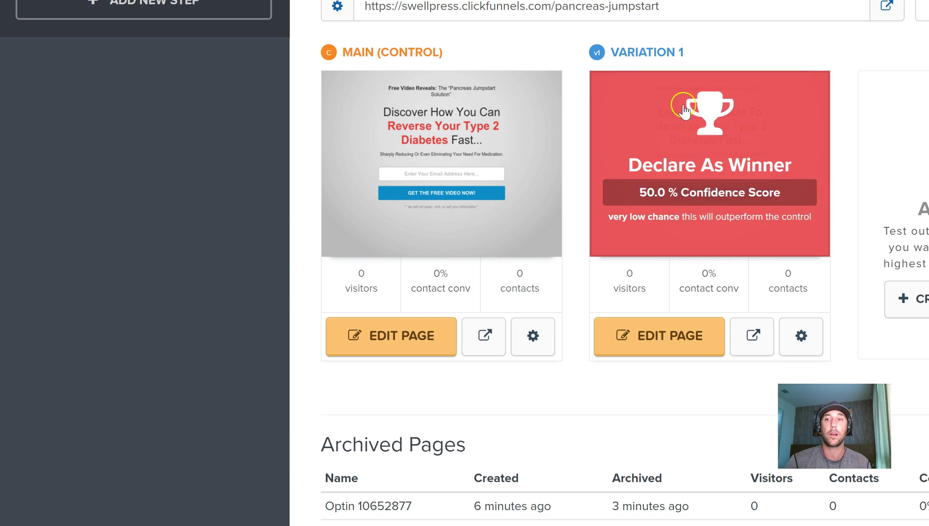
scroll(877, 195, "up", 2)
scroll(868, 110, "up", 4)
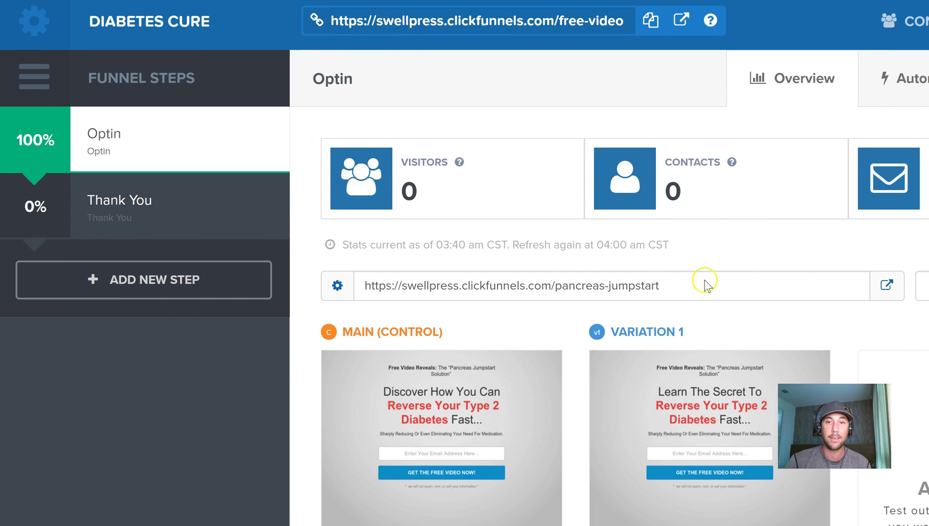
Select the Optin step's full pancreas-jumpstart URL and view the split-test stats below
left_click_drag(671, 287, 363, 287)
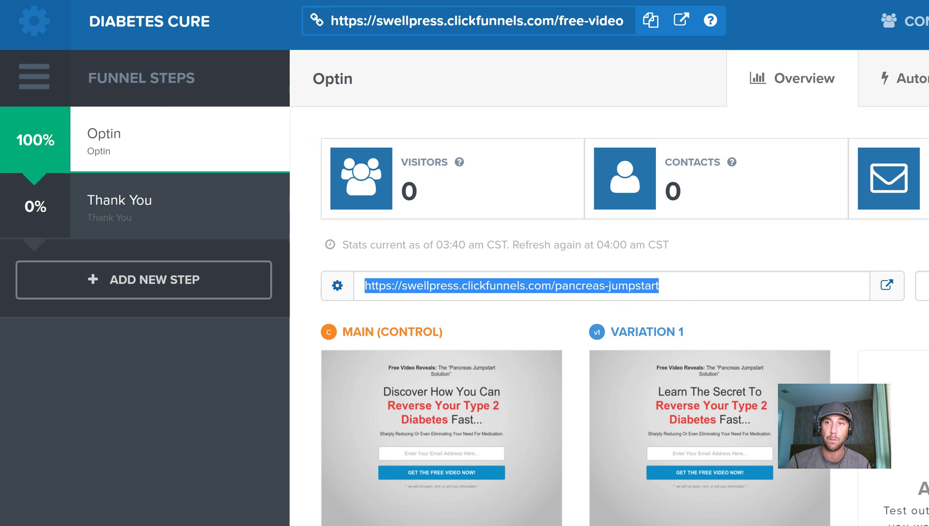
scroll(564, 404, "down", 5)
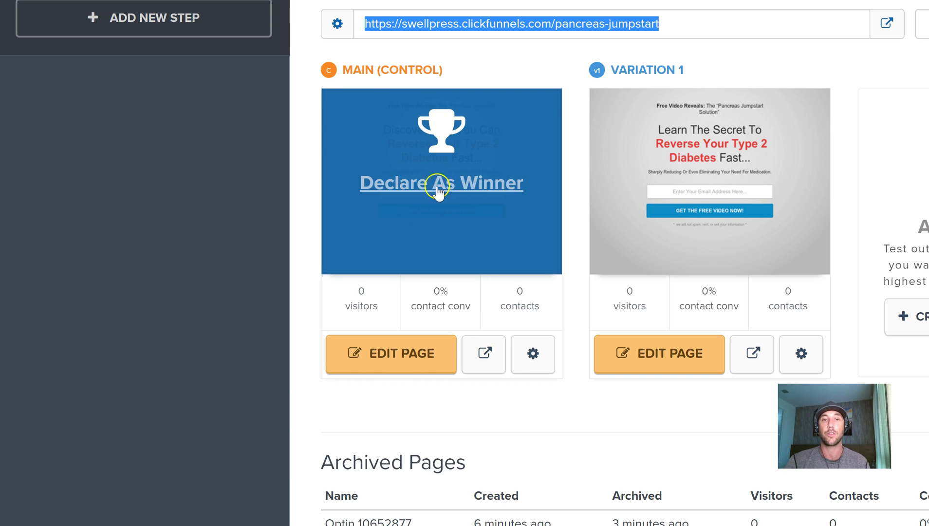
mouse_move(705, 170)
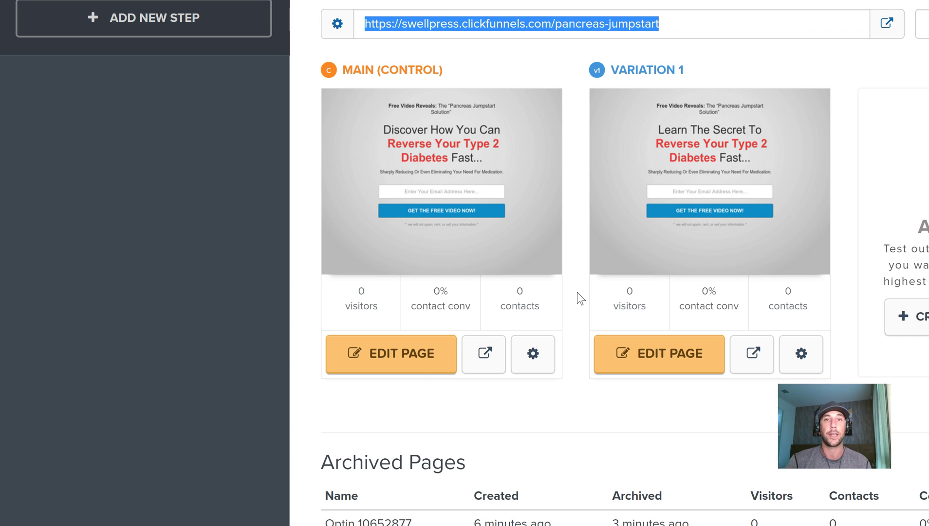
left_click(578, 294)
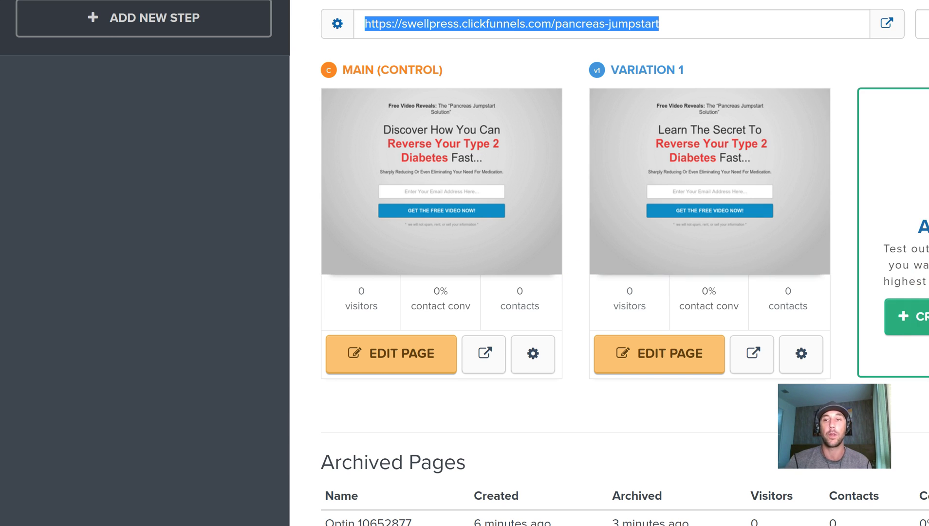
scroll(828, 414, "up", 1)
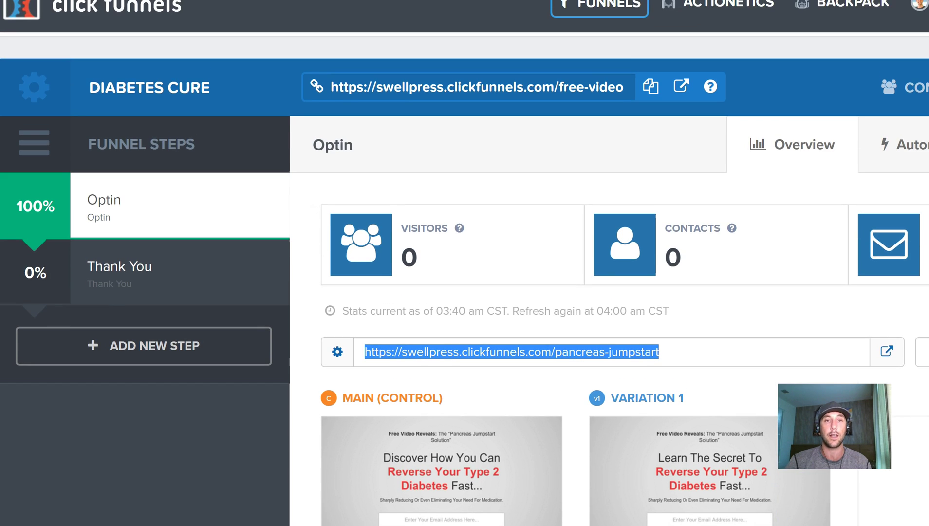
scroll(465, 263, "down", 2)
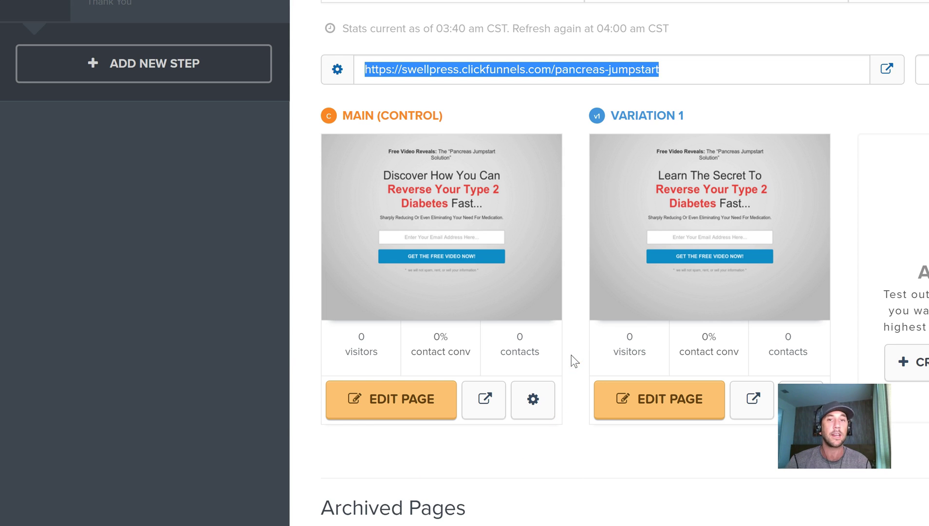
left_click(577, 309)
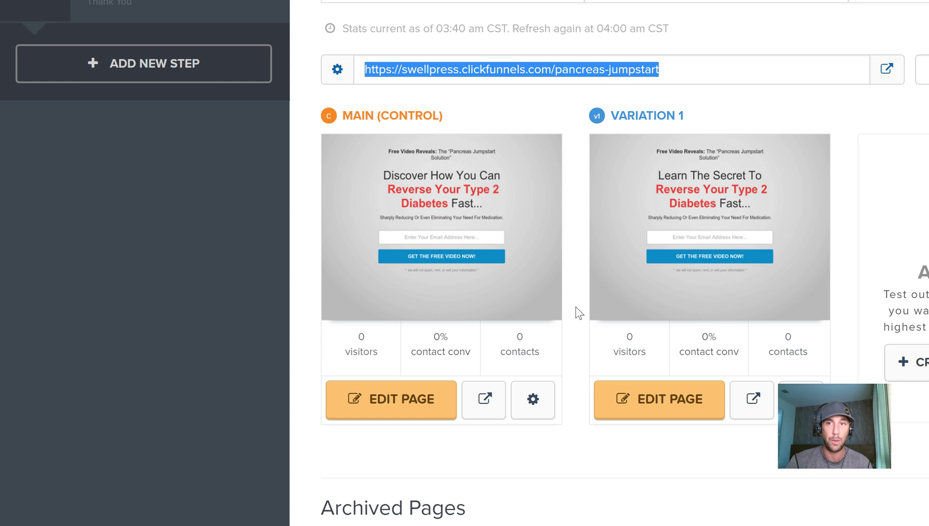
scroll(579, 313, "up", 5)
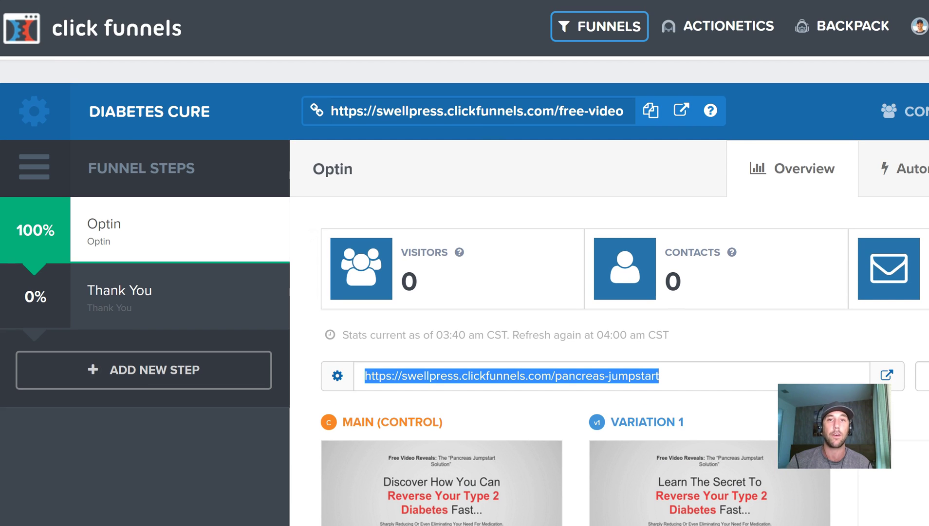